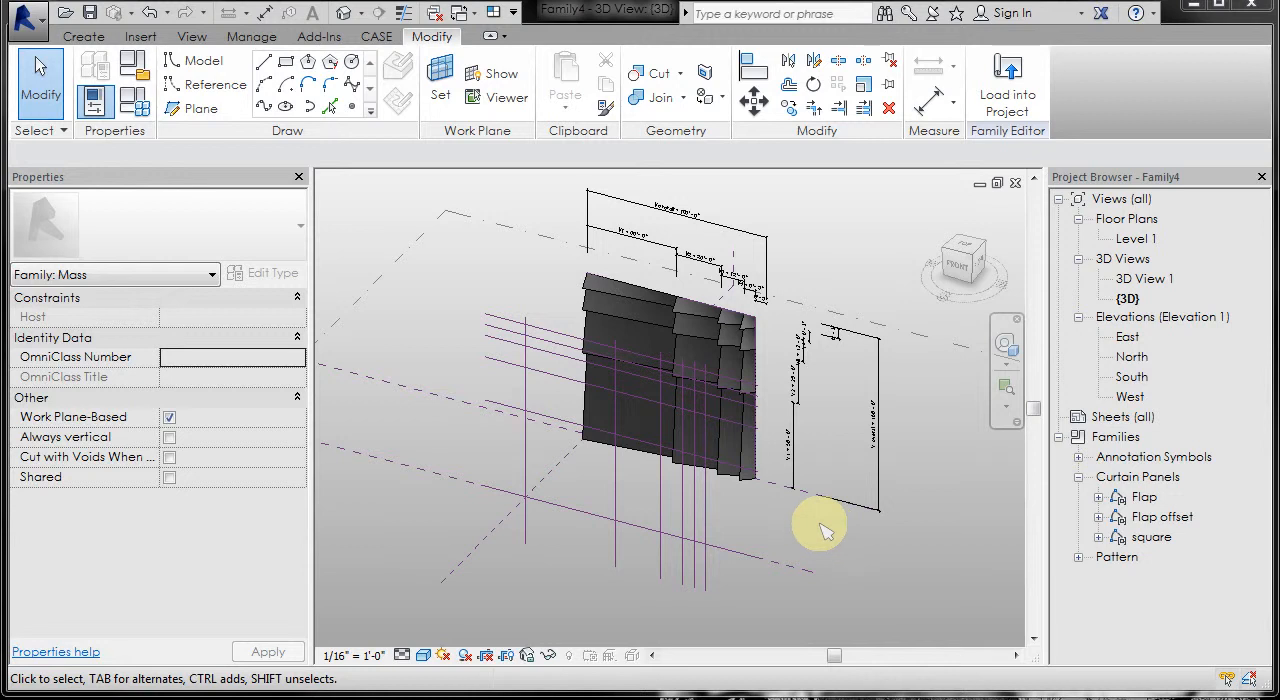
Inspect the divided surface by hiding its flap components, displaying its rectangular pattern, and restoring the components.
{"action": "middle_click_drag", "start_coordinate": [810, 527], "coordinate": [707, 539], "text": "shift"}
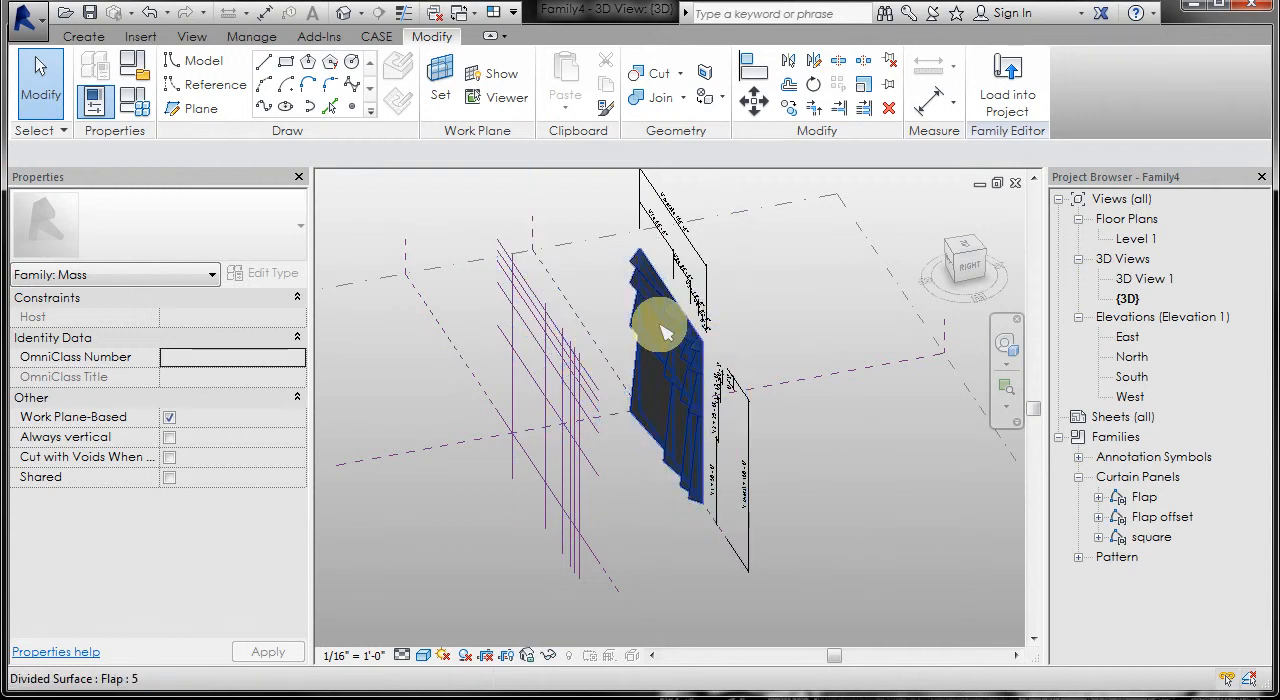
{"action": "left_click", "coordinate": [625, 433]}
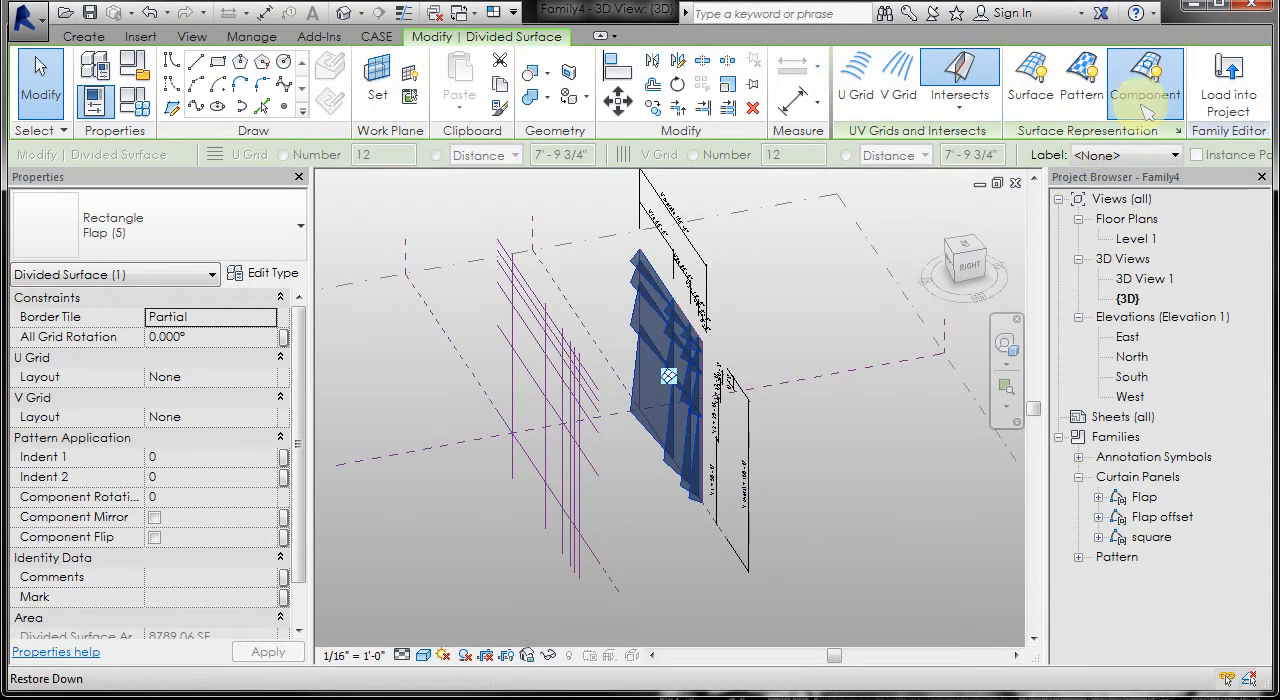
{"action": "left_click", "coordinate": [1145, 80]}
{"action": "middle_click_drag", "start_coordinate": [812, 414], "coordinate": [897, 418], "text": "shift"}
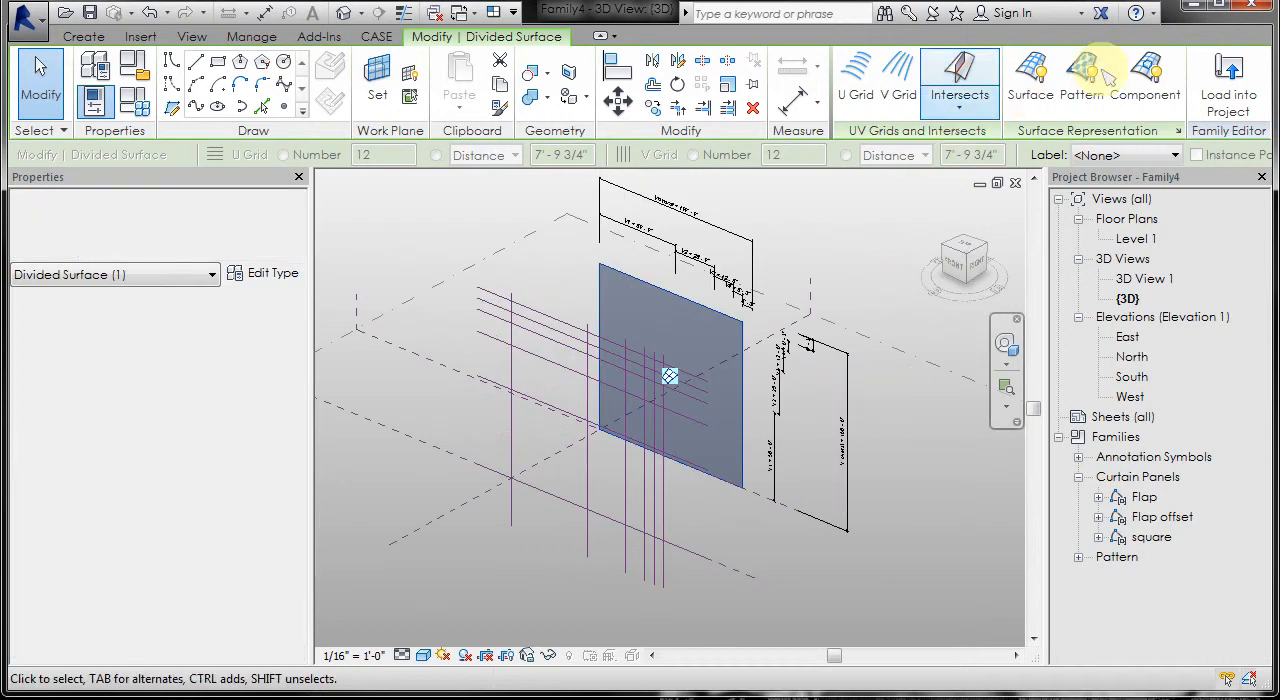
{"action": "left_click", "coordinate": [1085, 72]}
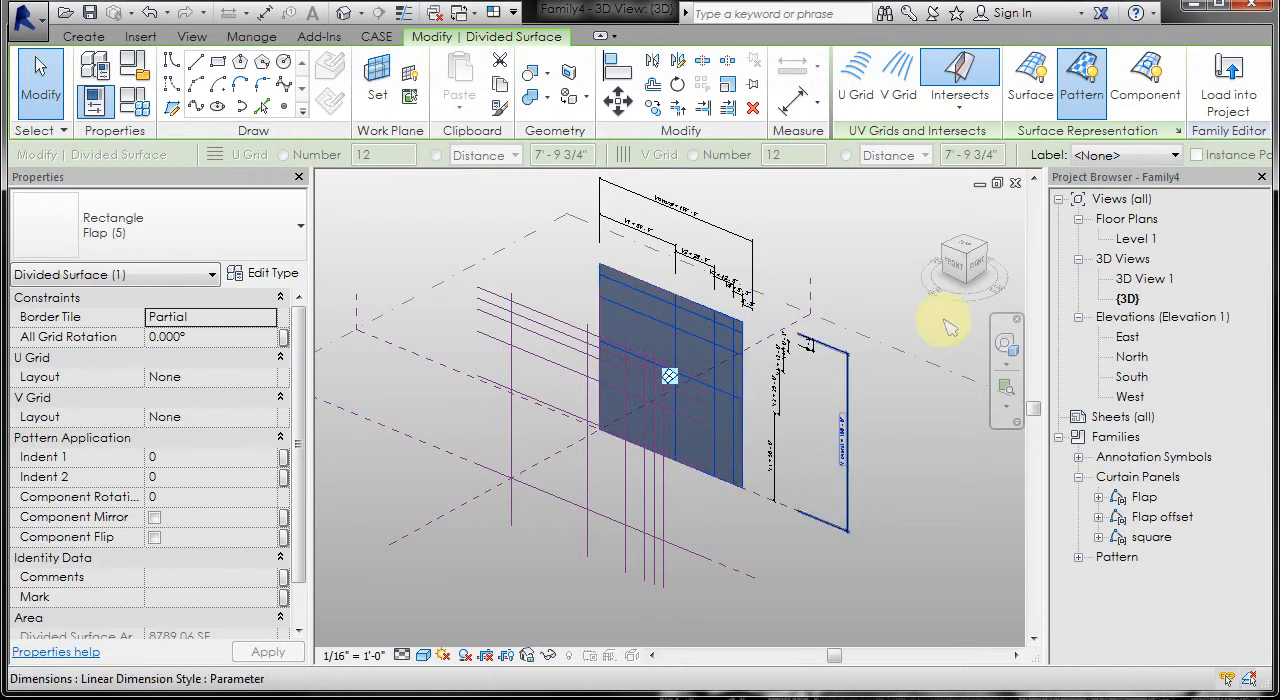
{"action": "left_click", "coordinate": [1140, 80]}
{"action": "left_click", "coordinate": [1143, 78]}
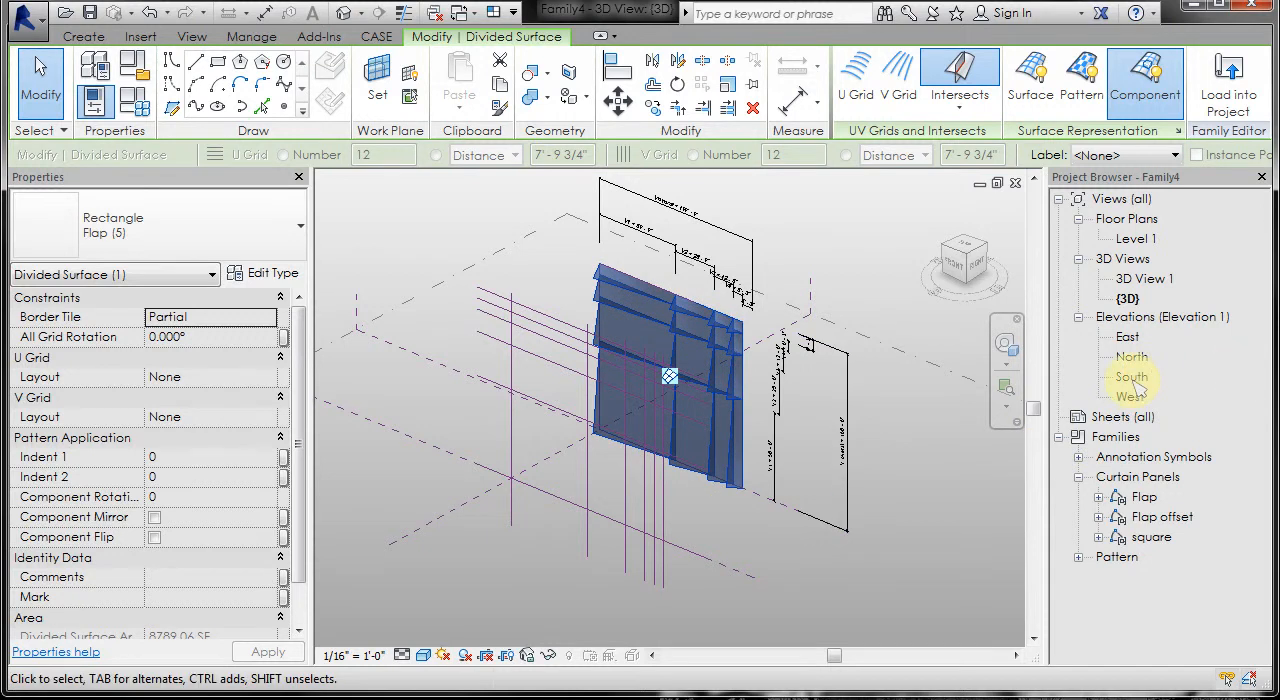
Open the South elevation and examine the reference lines and the labeled V overall and V1 to V4 dimensions around the divided surface.
{"action": "double_click", "coordinate": [1132, 379]}
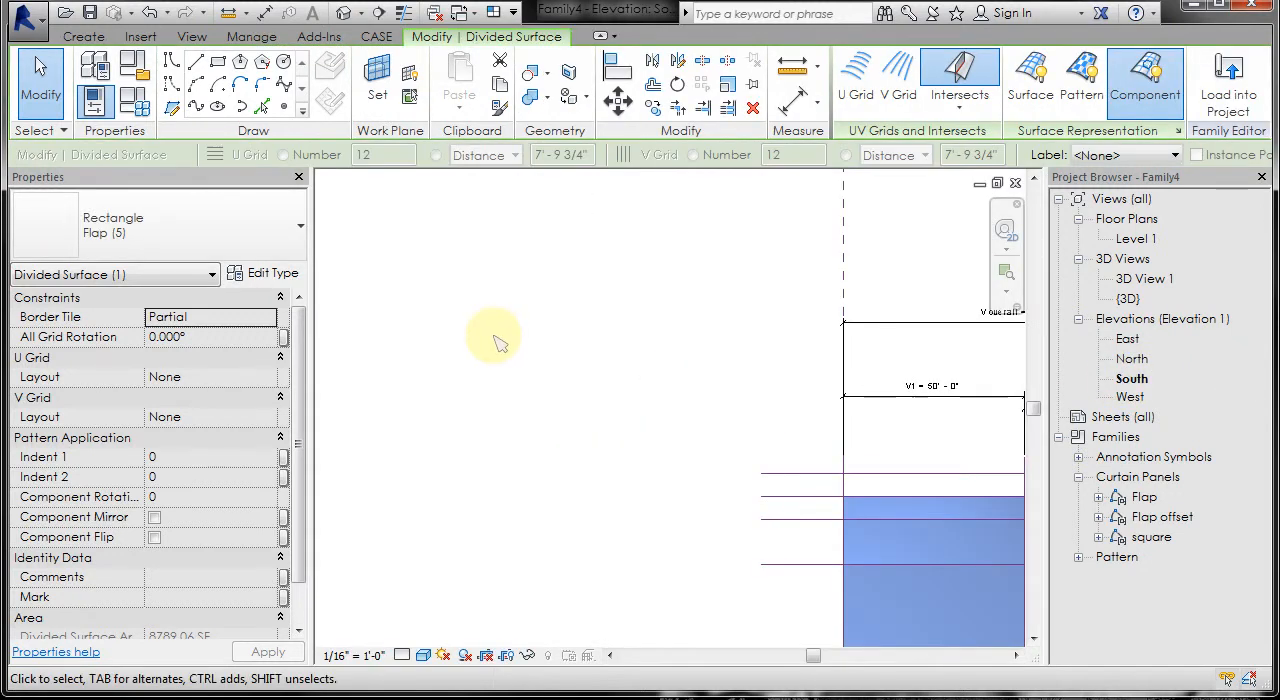
{"action": "scroll", "coordinate": [495, 336], "scroll_direction": "down", "scroll_amount": 4}
{"action": "scroll", "coordinate": [498, 340], "scroll_direction": "down", "scroll_amount": 1}
{"action": "scroll", "coordinate": [901, 534], "scroll_direction": "up", "scroll_amount": 1}
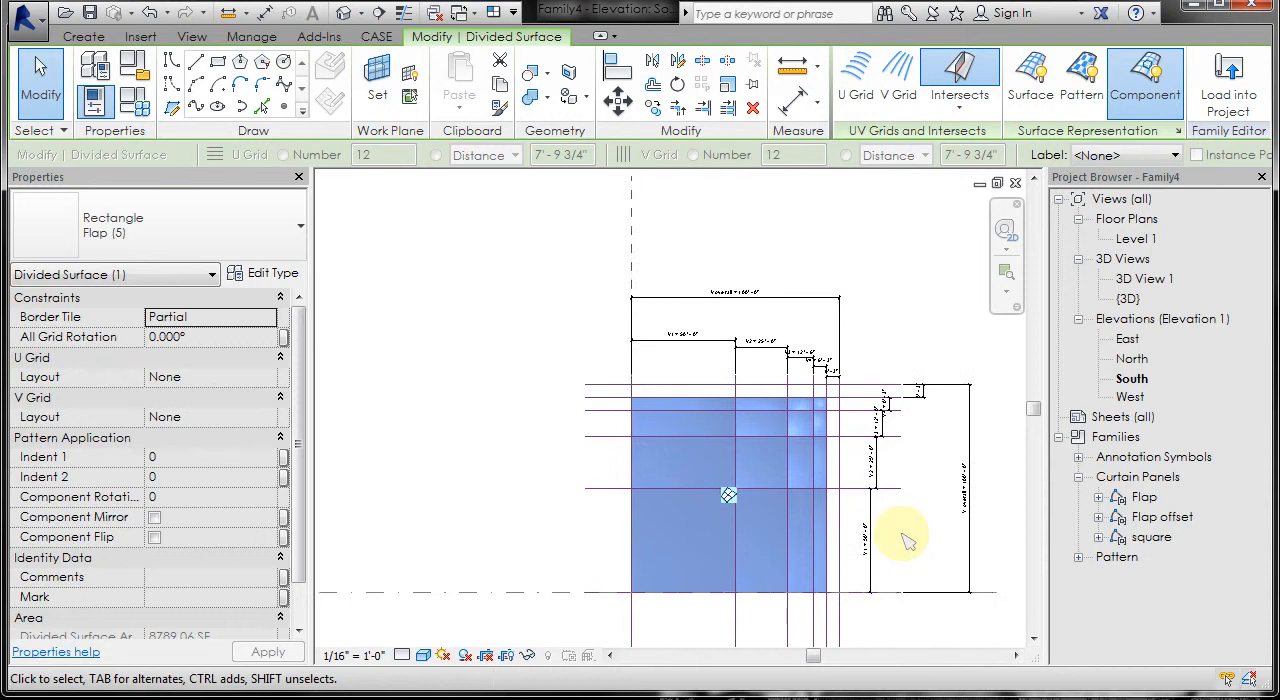
{"action": "scroll", "coordinate": [903, 540], "scroll_direction": "up", "scroll_amount": 2}
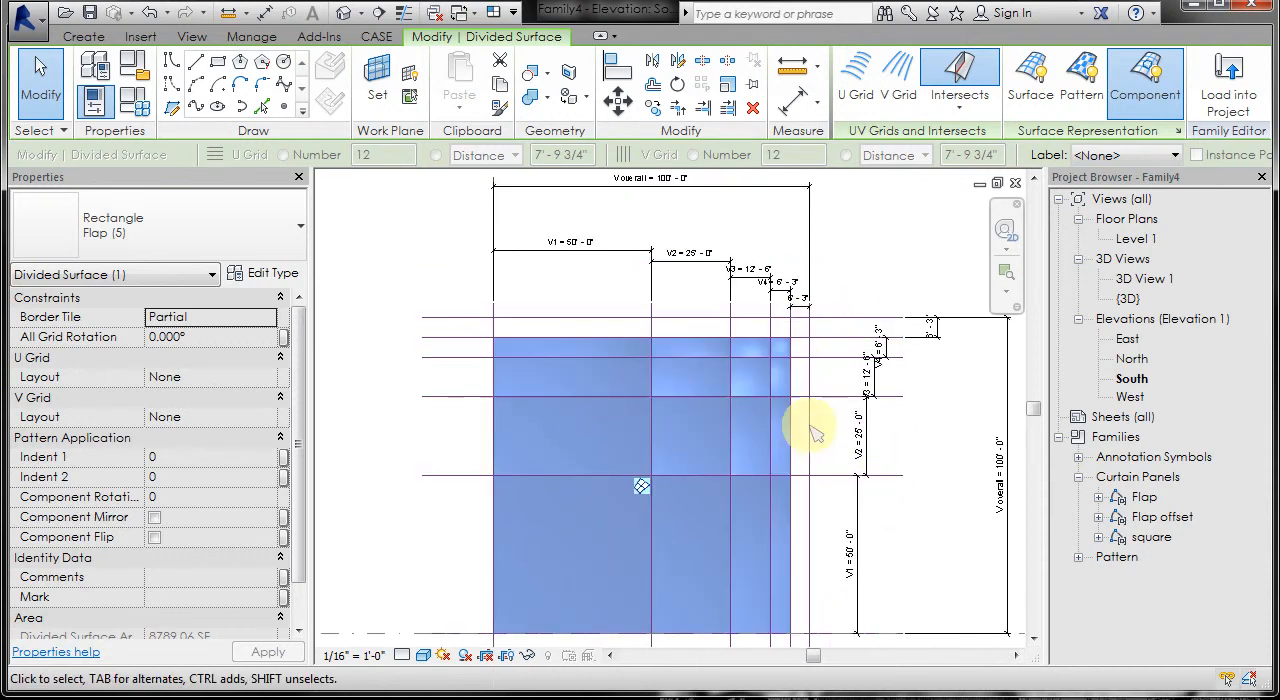
{"action": "scroll", "coordinate": [688, 282], "scroll_direction": "up", "scroll_amount": 1}
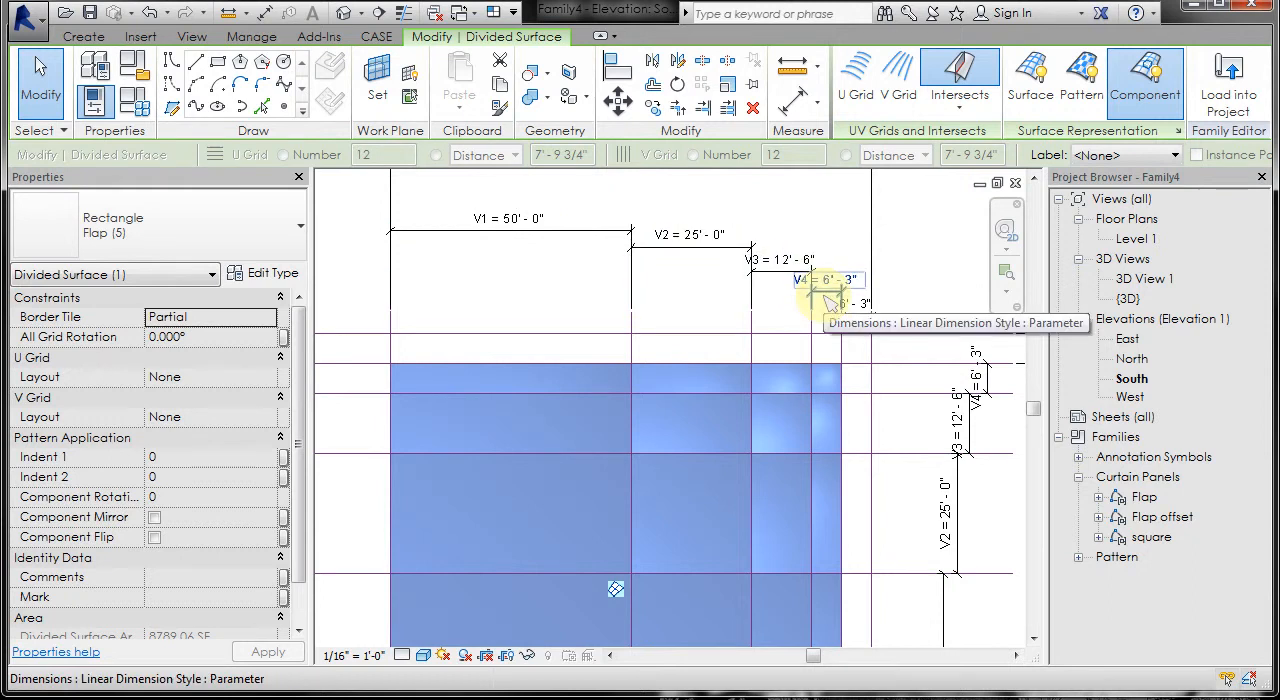
{"action": "scroll", "coordinate": [818, 226], "scroll_direction": "down", "scroll_amount": 1}
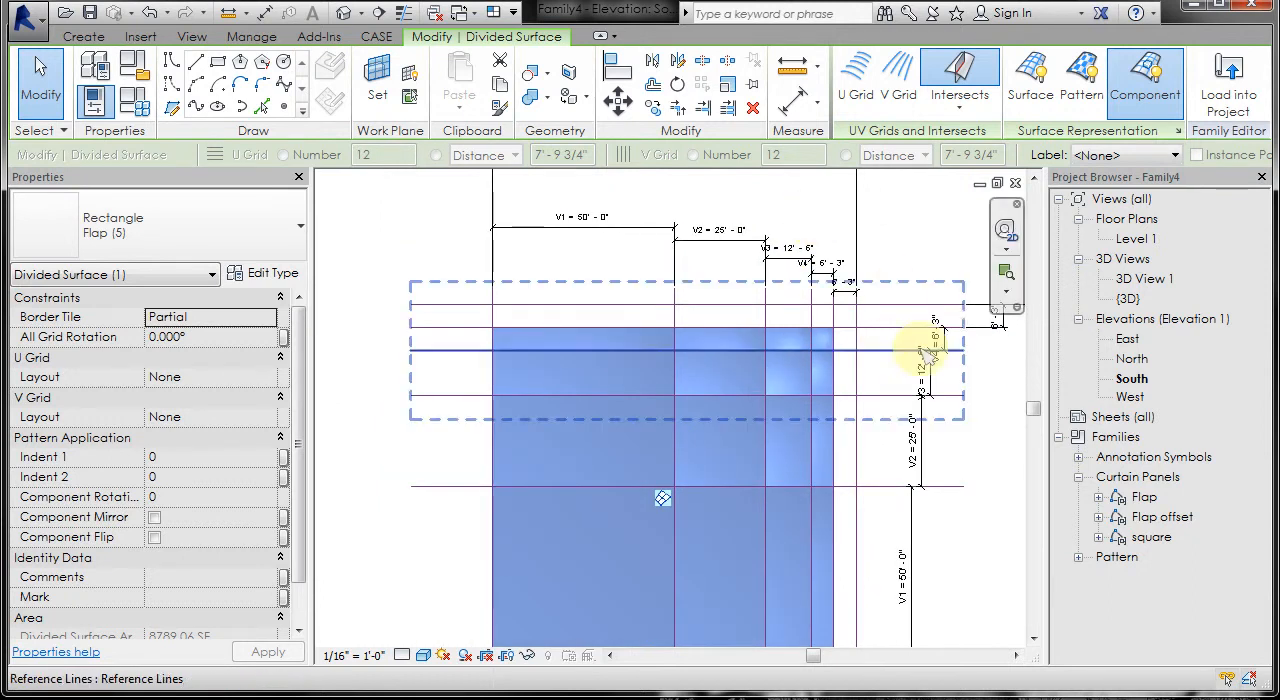
{"action": "scroll", "coordinate": [860, 290], "scroll_direction": "down", "scroll_amount": 1}
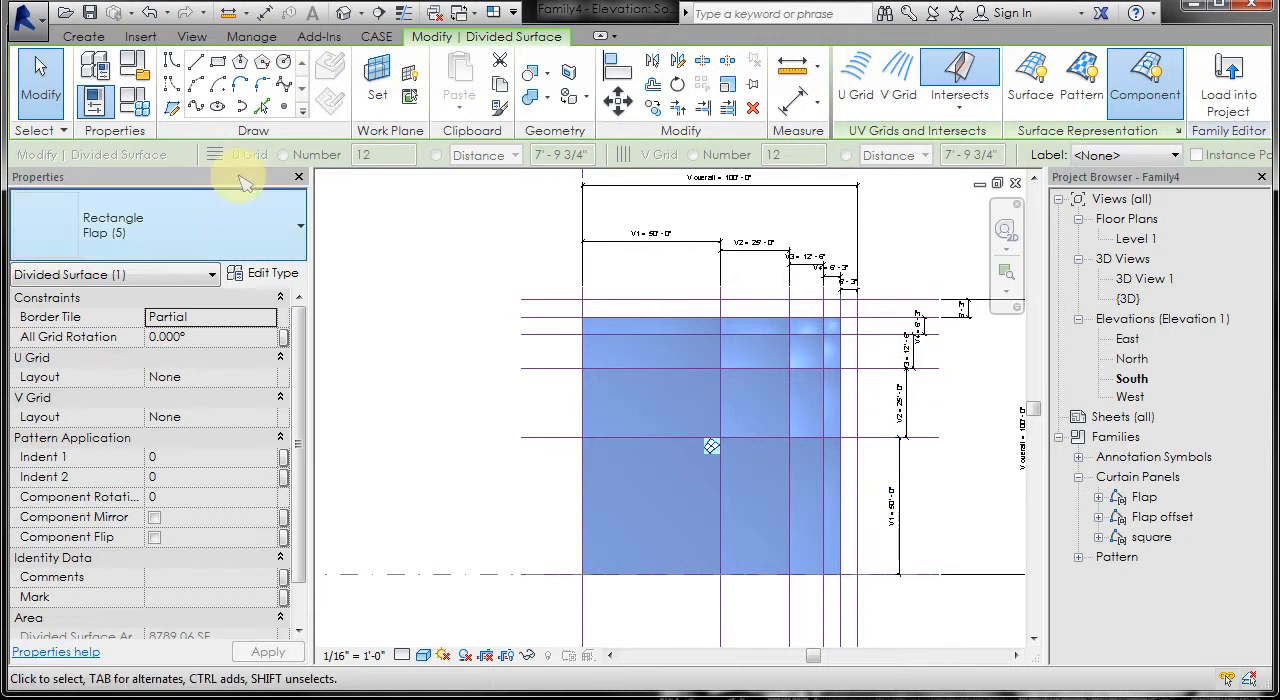
Review the halving formulas in the family types and set the V overall parameter to 50'.
{"action": "left_click", "coordinate": [131, 103]}
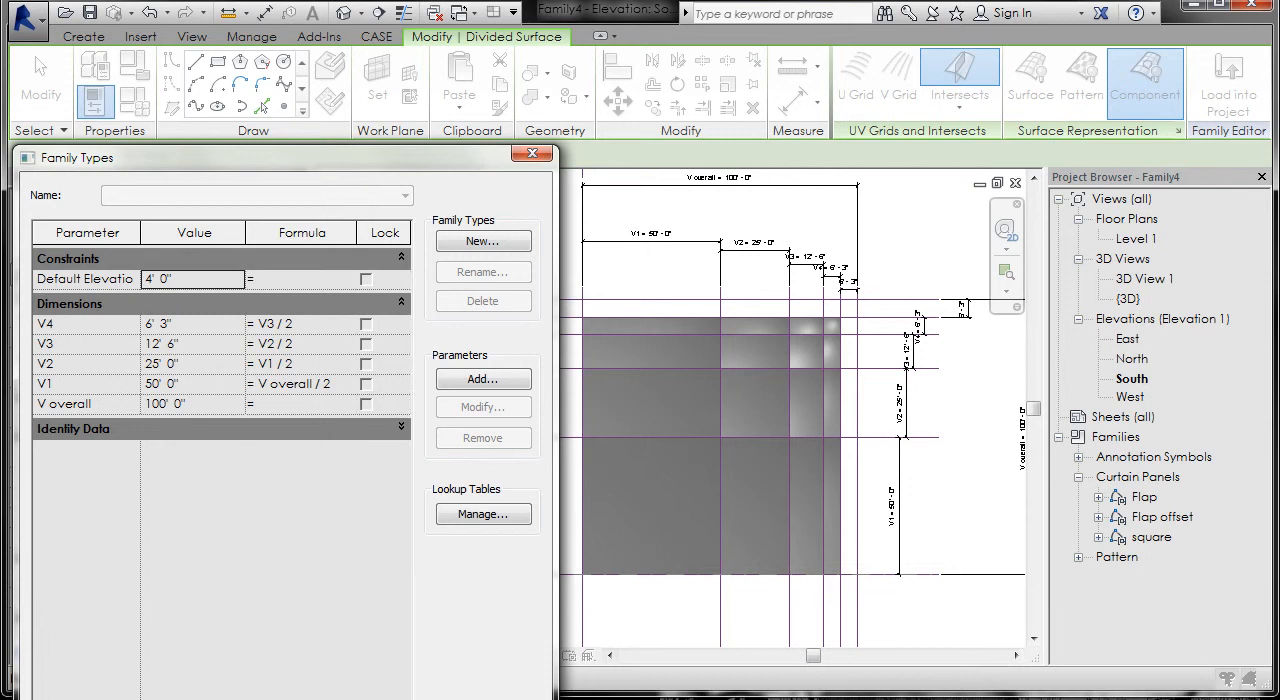
{"action": "left_click_drag", "start_coordinate": [355, 698], "coordinate": [366, 610]}
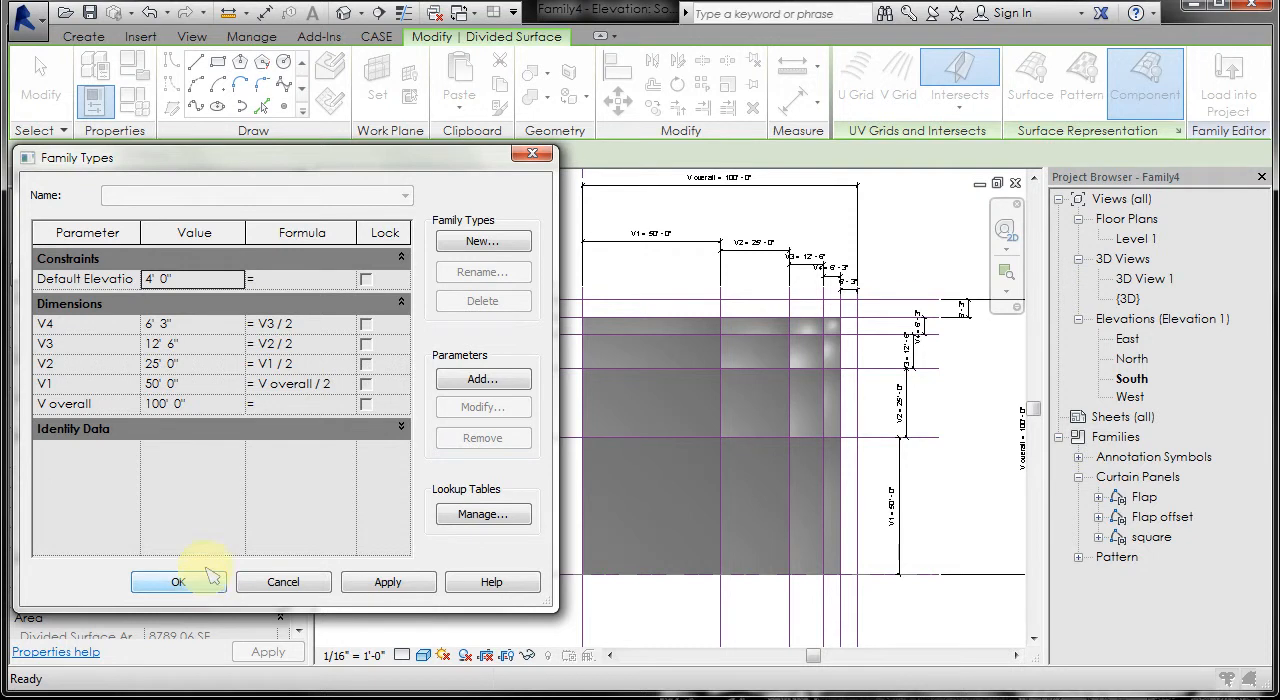
{"action": "left_click", "coordinate": [212, 404]}
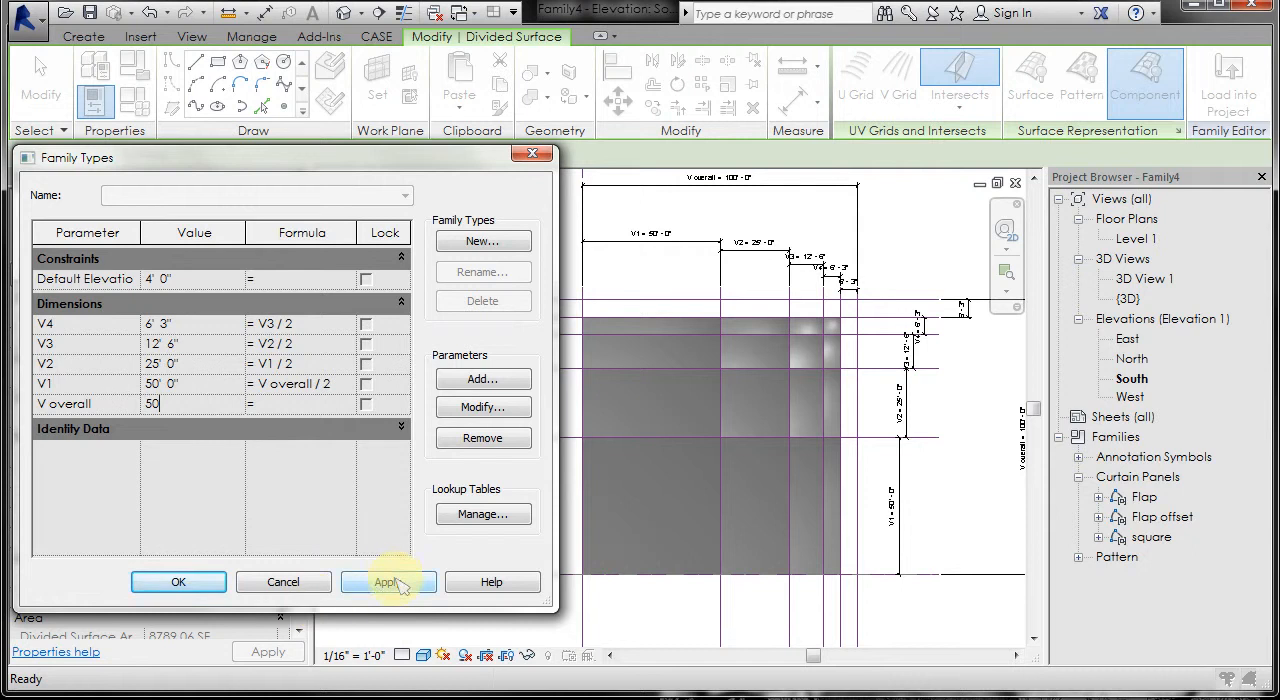
{"action": "left_click", "coordinate": [390, 582]}
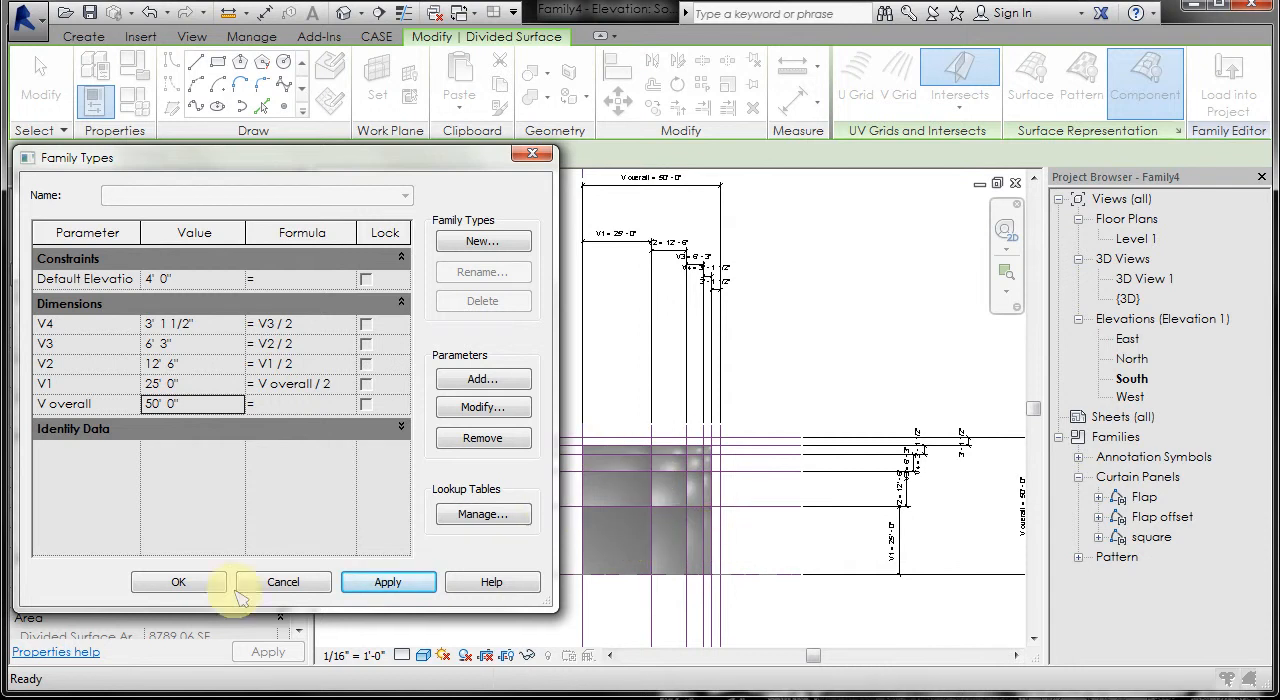
{"action": "left_click", "coordinate": [412, 252]}
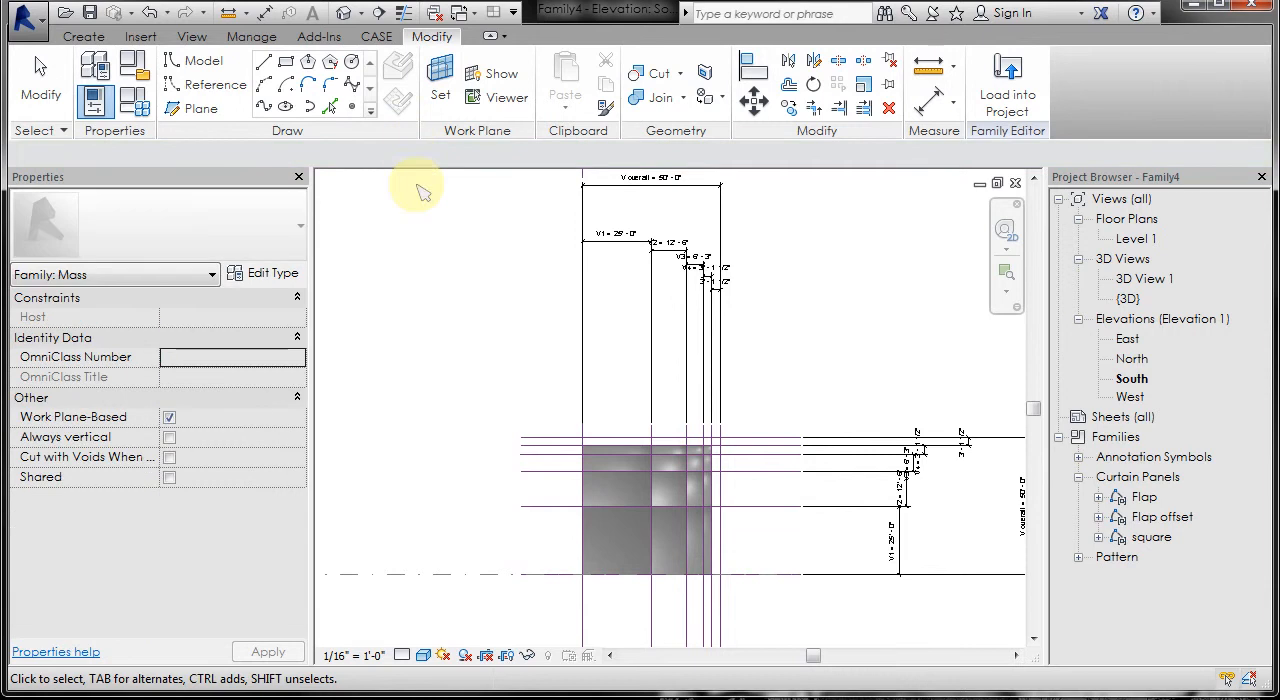
In the default 3D view, set the V overall parameter to 120' in the family types and apply it.
{"action": "left_click", "coordinate": [344, 14]}
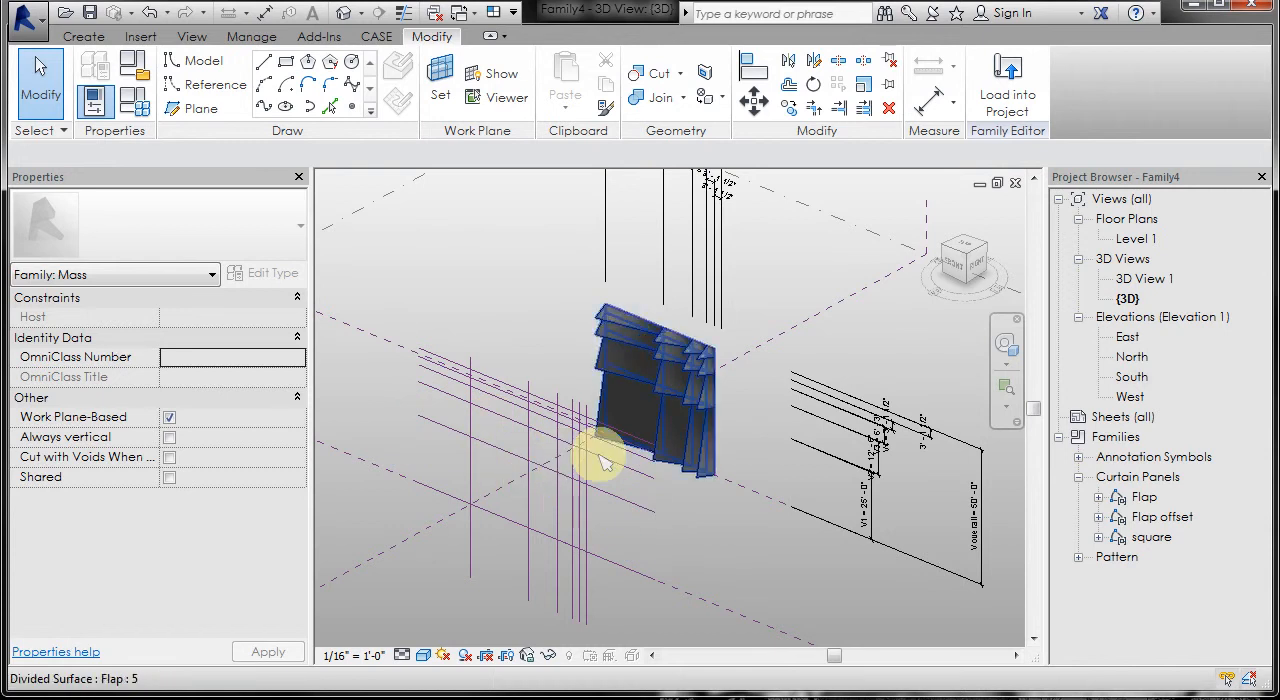
{"action": "scroll", "coordinate": [606, 446], "scroll_direction": "down", "scroll_amount": 2}
{"action": "scroll", "coordinate": [614, 442], "scroll_direction": "down", "scroll_amount": 1}
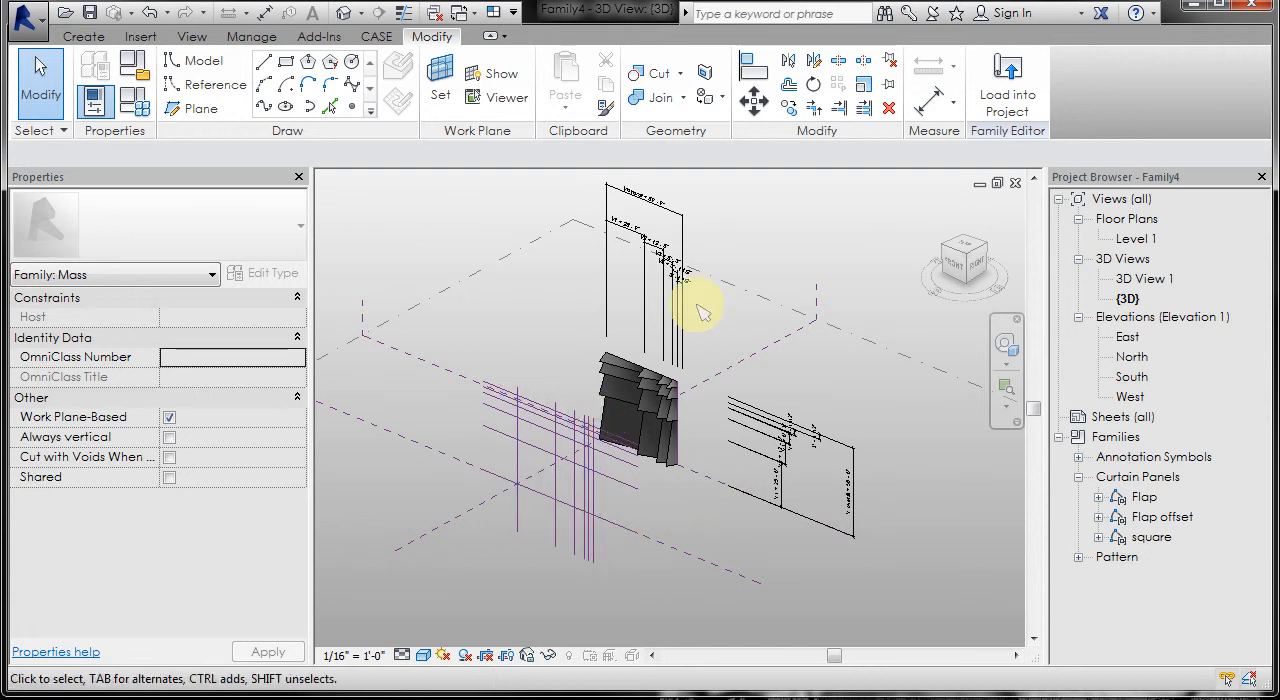
{"action": "left_click", "coordinate": [134, 104]}
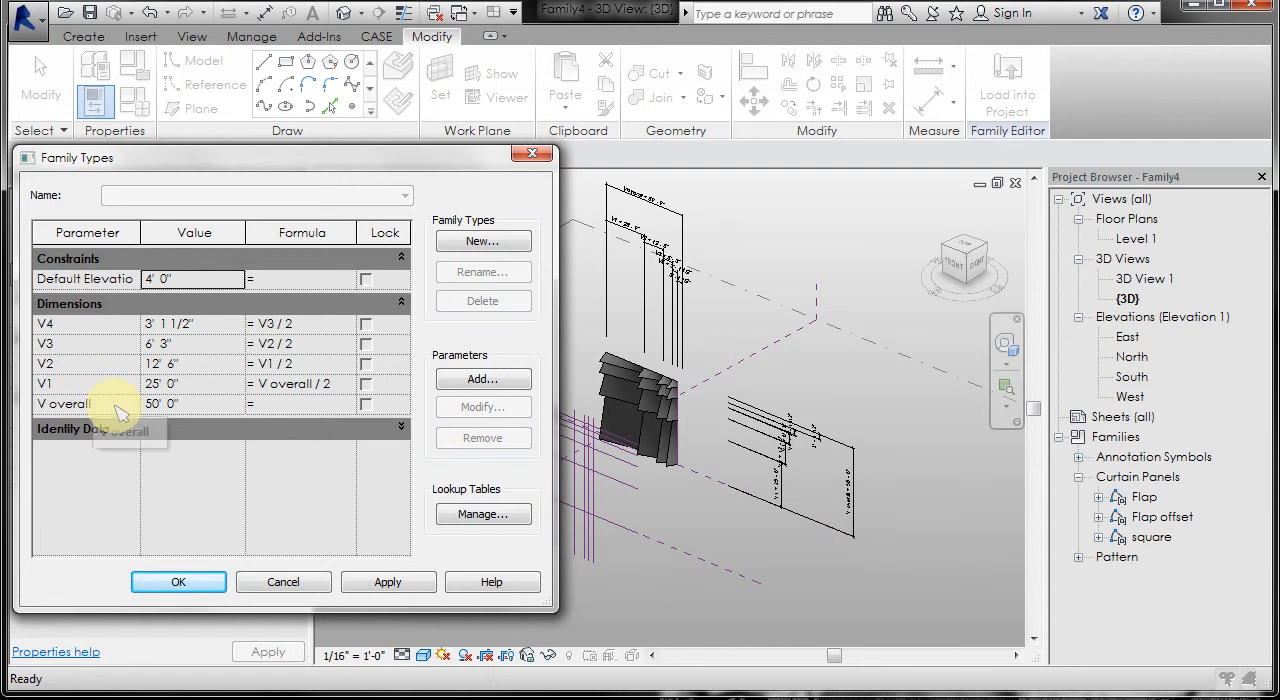
{"action": "left_click", "coordinate": [192, 405]}
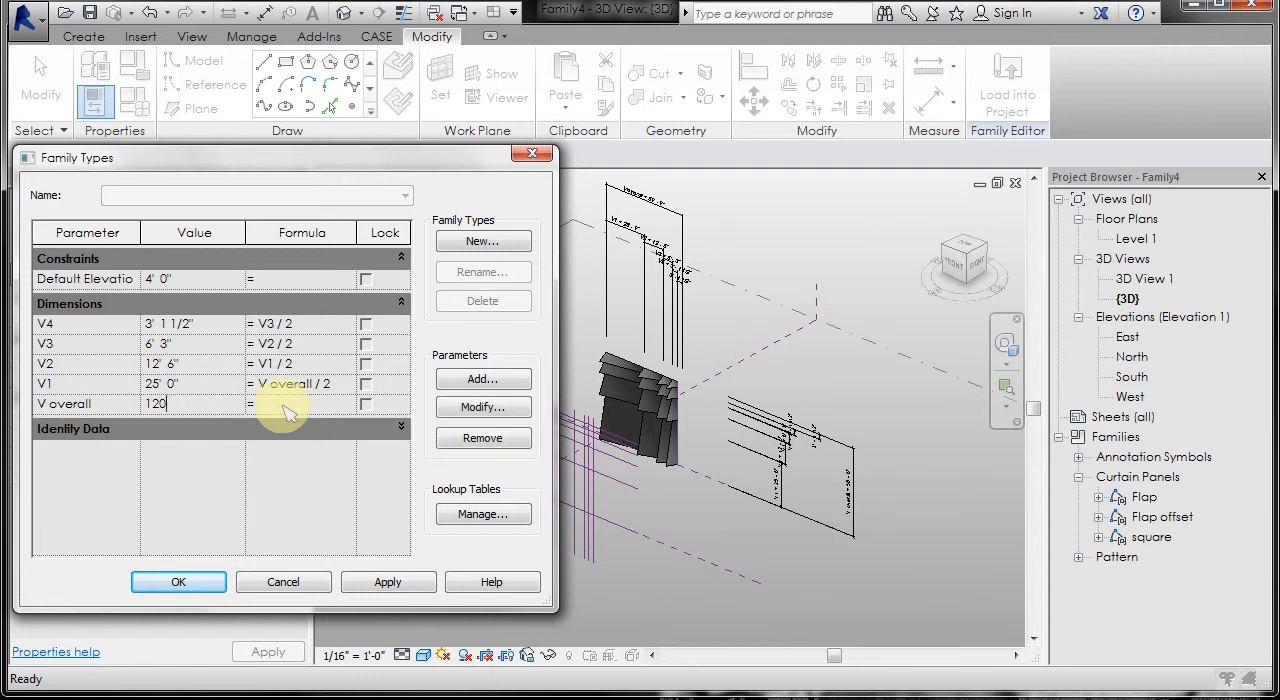
{"action": "type", "text": "120"}
{"action": "left_click", "coordinate": [198, 588]}
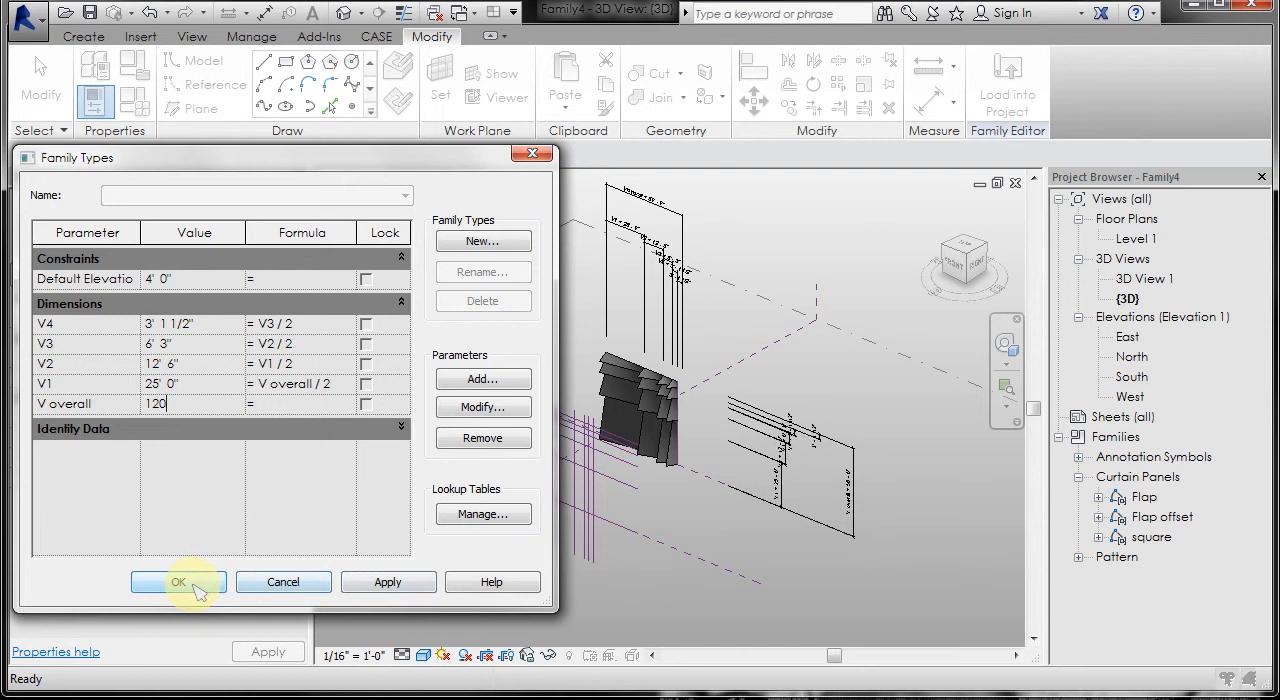
{"action": "left_click", "coordinate": [388, 585]}
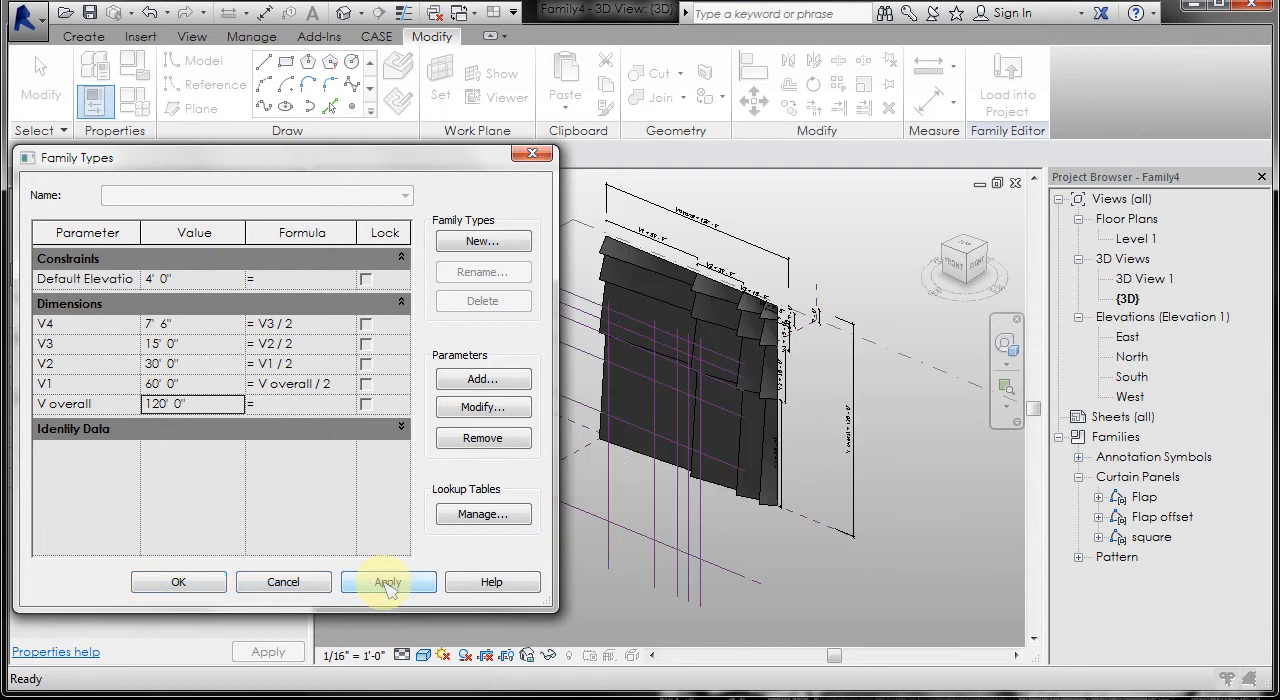
{"action": "left_click", "coordinate": [222, 585]}
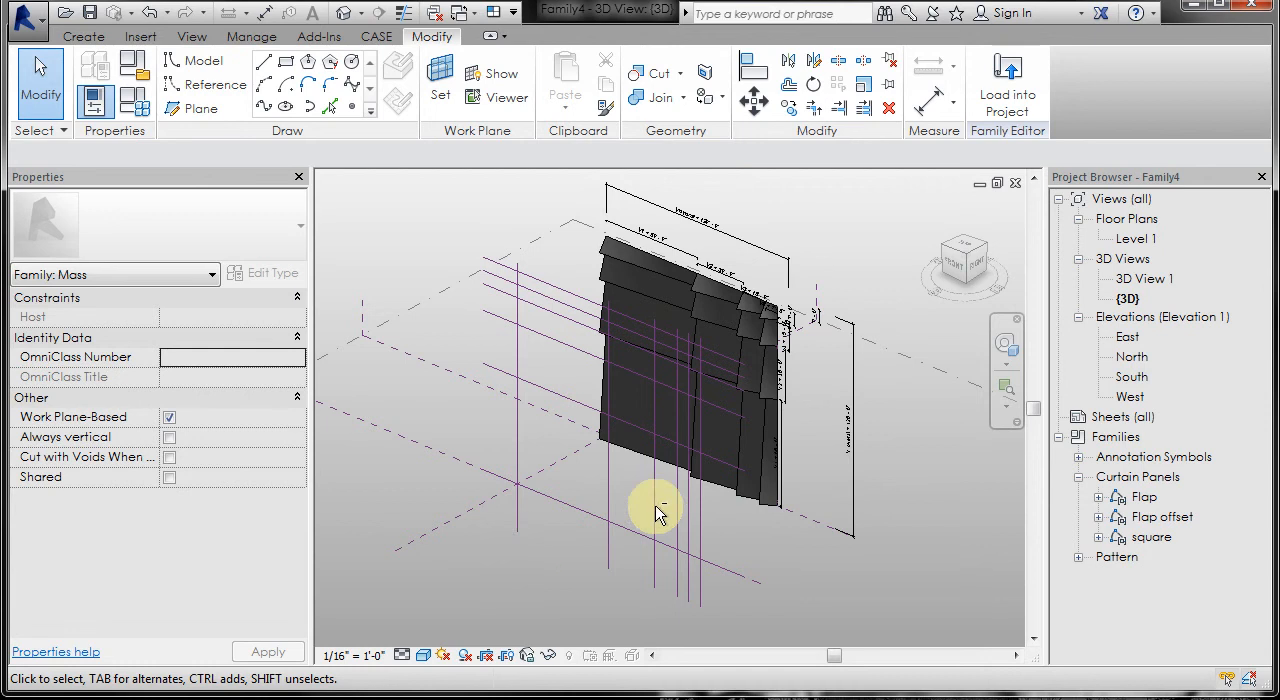
Replace the divided surface's flap component with the Rectangle square (4 x 2) curtain panel.
{"action": "middle_click_drag", "start_coordinate": [655, 512], "coordinate": [571, 503], "text": "shift"}
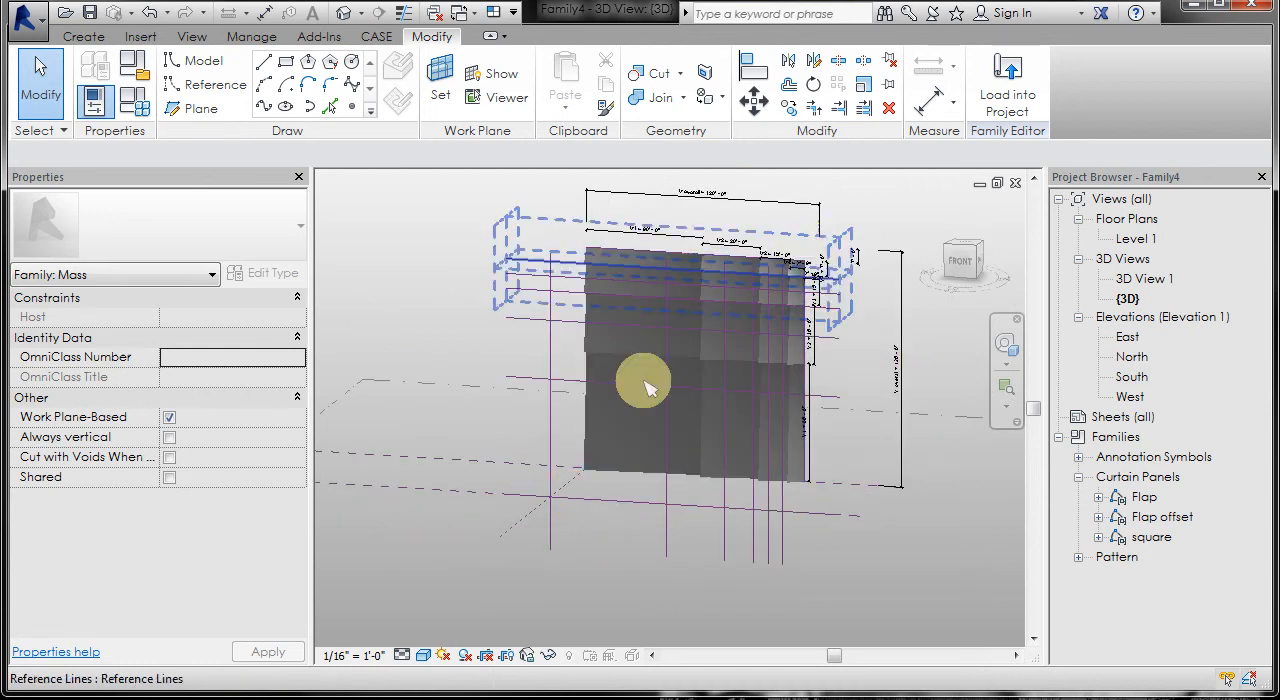
{"action": "scroll", "coordinate": [740, 525], "scroll_direction": "down", "scroll_amount": 1}
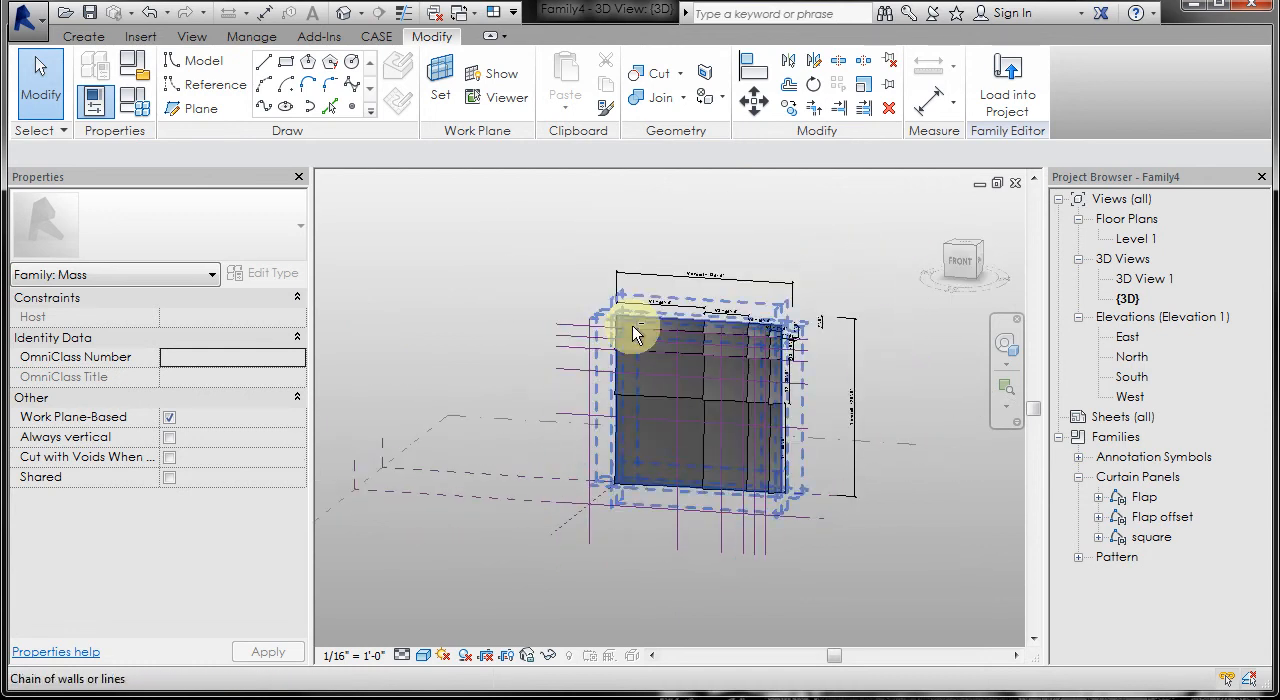
{"action": "left_click", "coordinate": [600, 378]}
{"action": "left_click", "coordinate": [245, 247]}
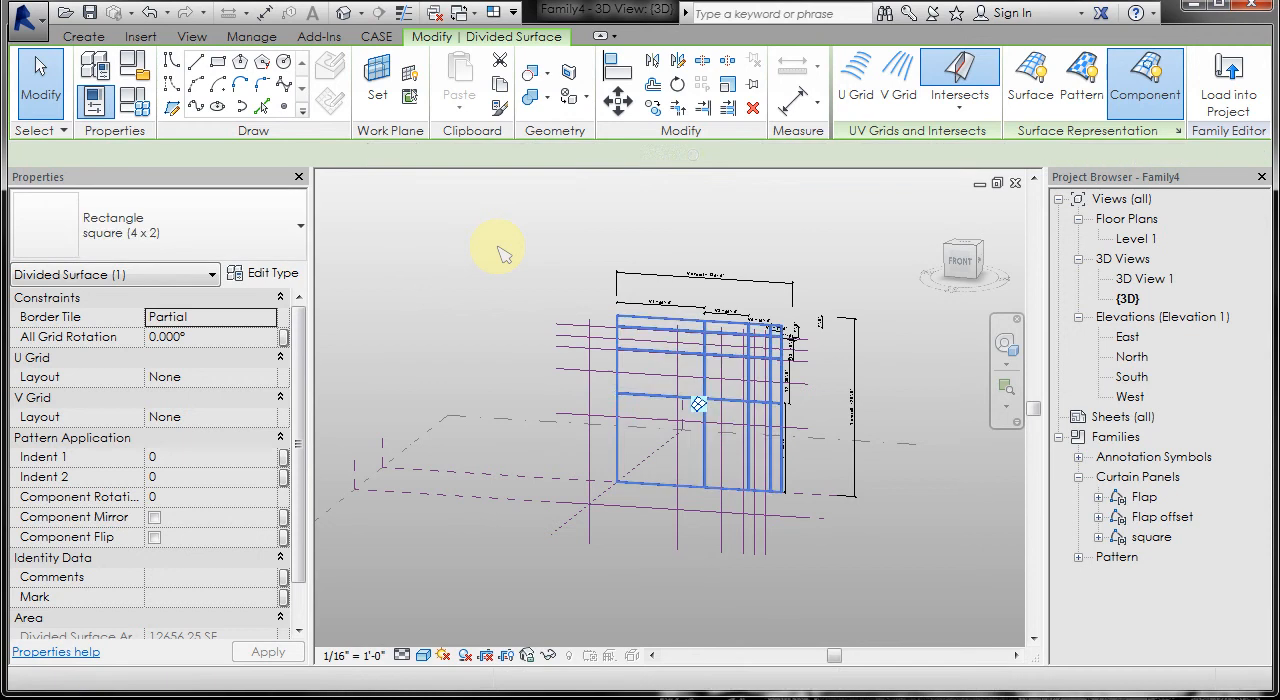
{"action": "left_click", "coordinate": [571, 296]}
{"action": "scroll", "coordinate": [757, 428], "scroll_direction": "up", "scroll_amount": 2}
{"action": "scroll", "coordinate": [882, 386], "scroll_direction": "up", "scroll_amount": 2}
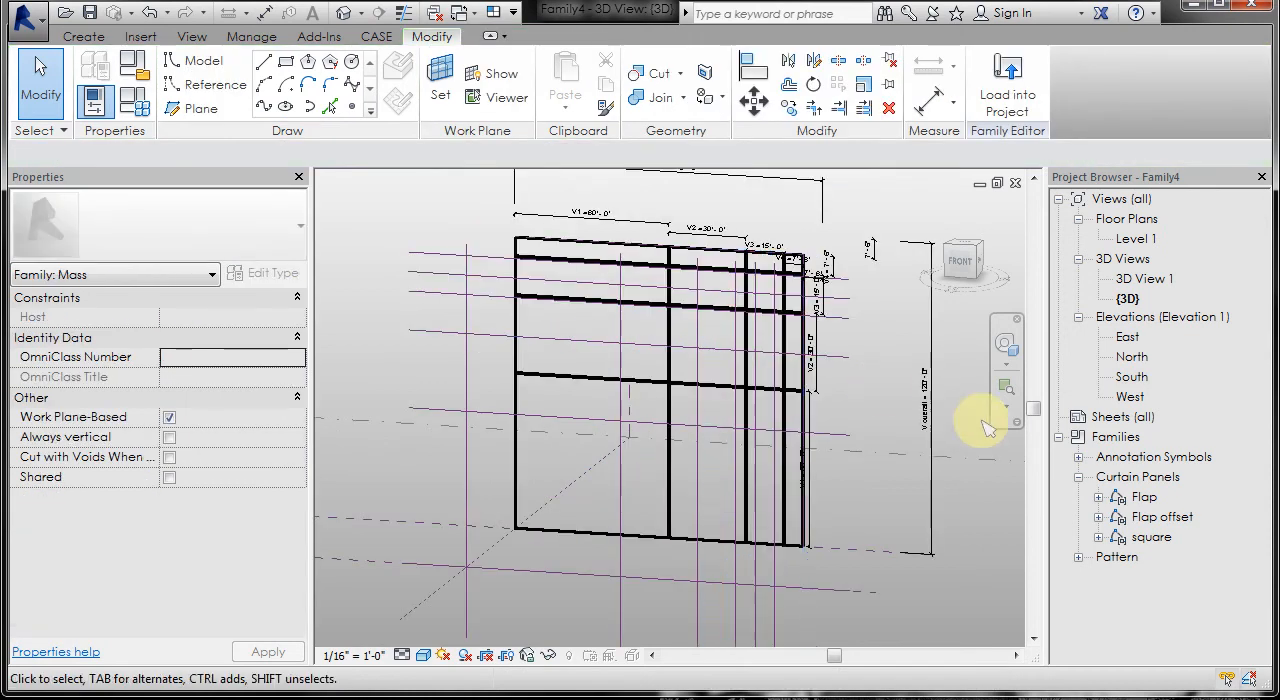
In the South elevation, set the V overall parameter to 60' in the family types and apply it to the mass.
{"action": "double_click", "coordinate": [1134, 379]}
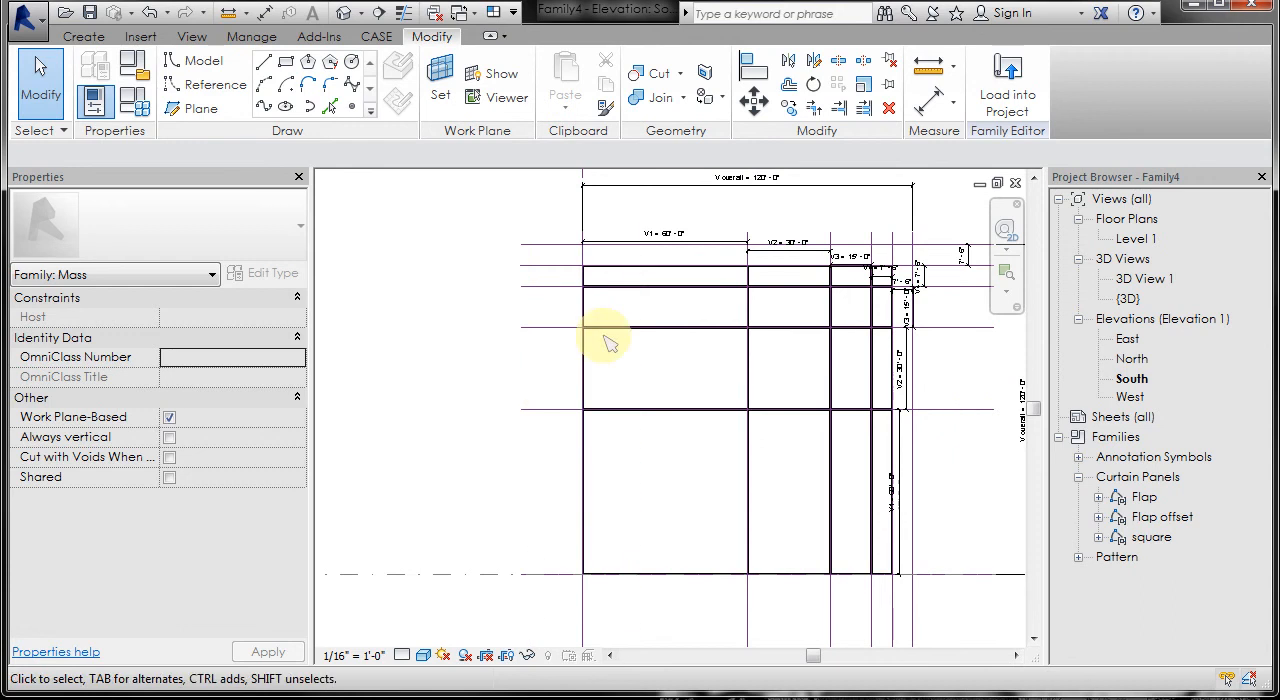
{"action": "scroll", "coordinate": [850, 285], "scroll_direction": "up", "scroll_amount": 5}
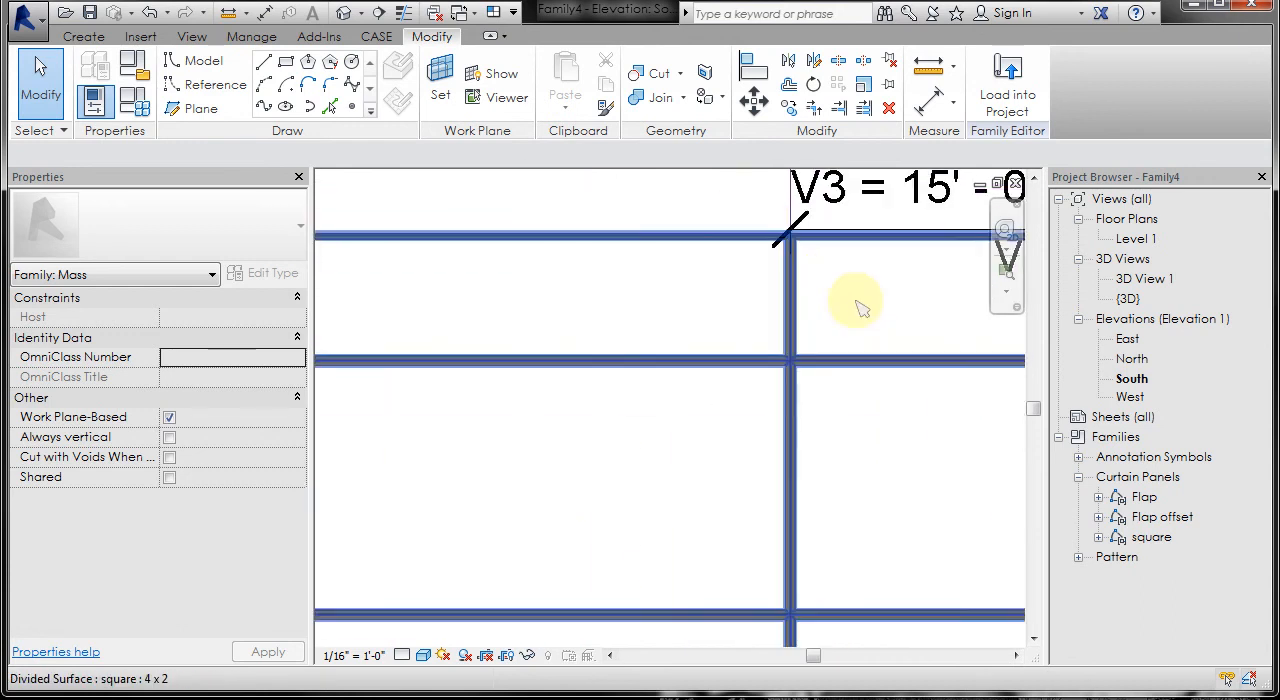
{"action": "scroll", "coordinate": [623, 260], "scroll_direction": "down", "scroll_amount": 2}
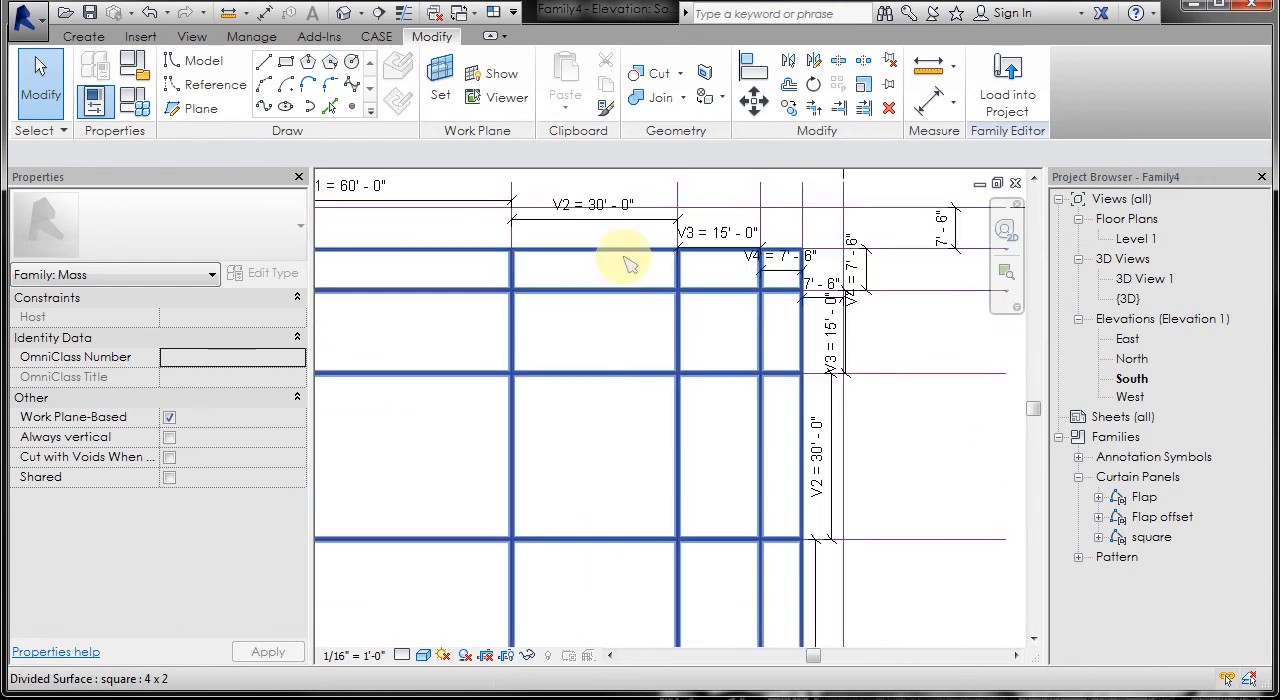
{"action": "scroll", "coordinate": [623, 260], "scroll_direction": "down", "scroll_amount": 4}
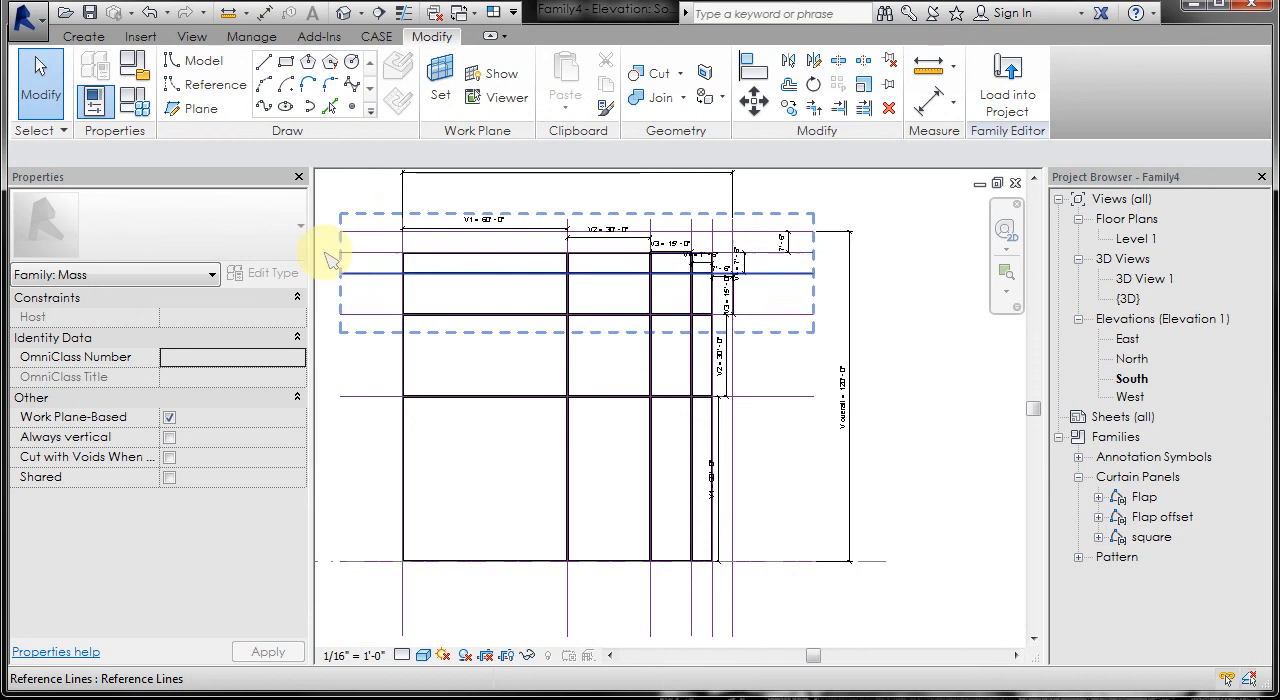
{"action": "scroll", "coordinate": [380, 240], "scroll_direction": "up", "scroll_amount": 3}
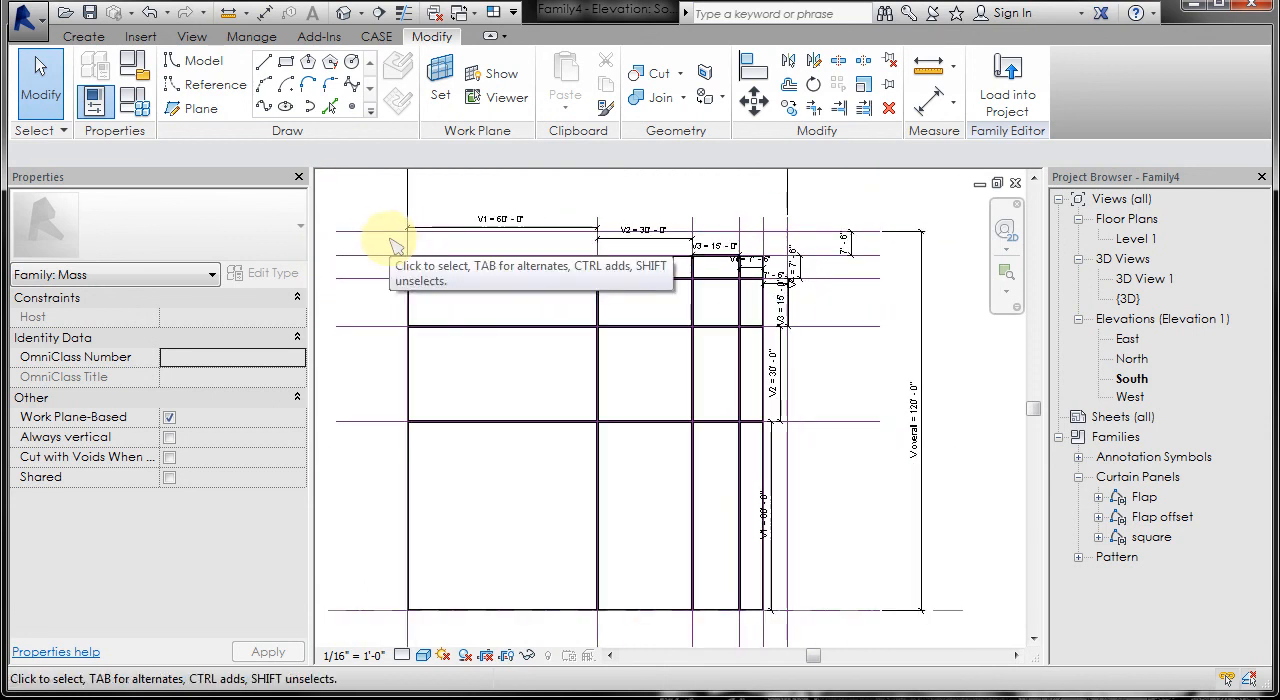
{"action": "left_click", "coordinate": [137, 113]}
{"action": "left_click", "coordinate": [191, 384]}
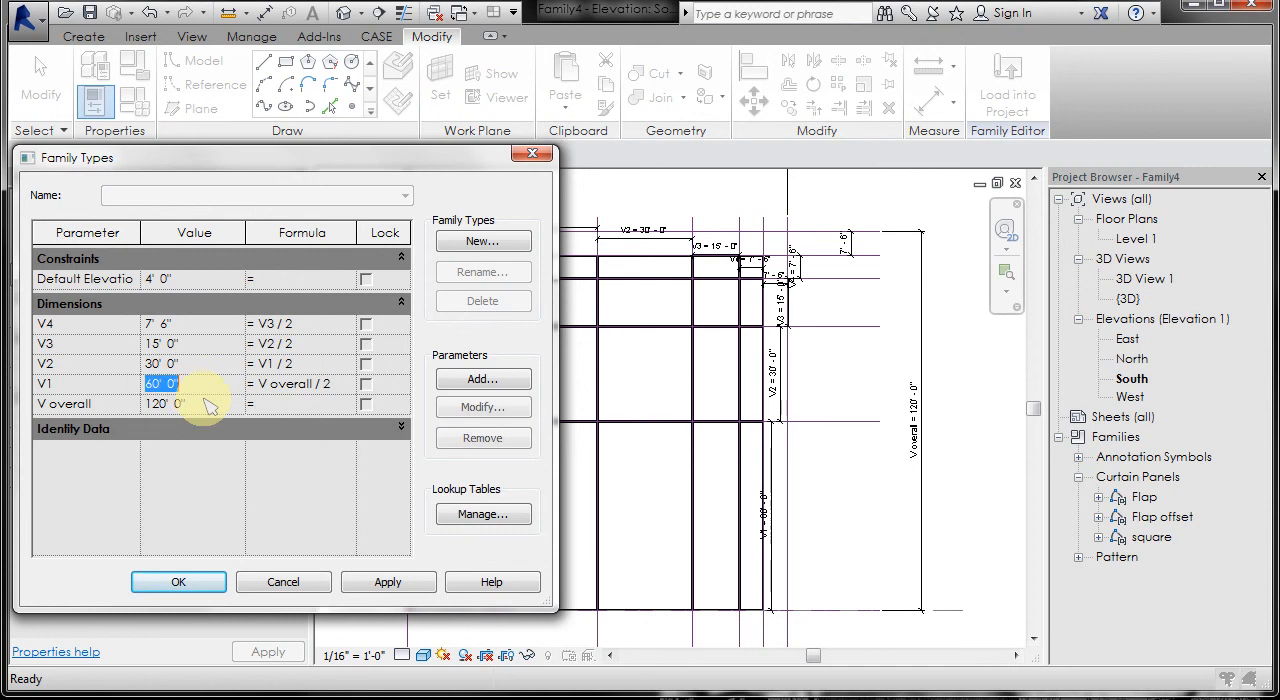
{"action": "left_click", "coordinate": [207, 405]}
{"action": "type", "text": "6"}
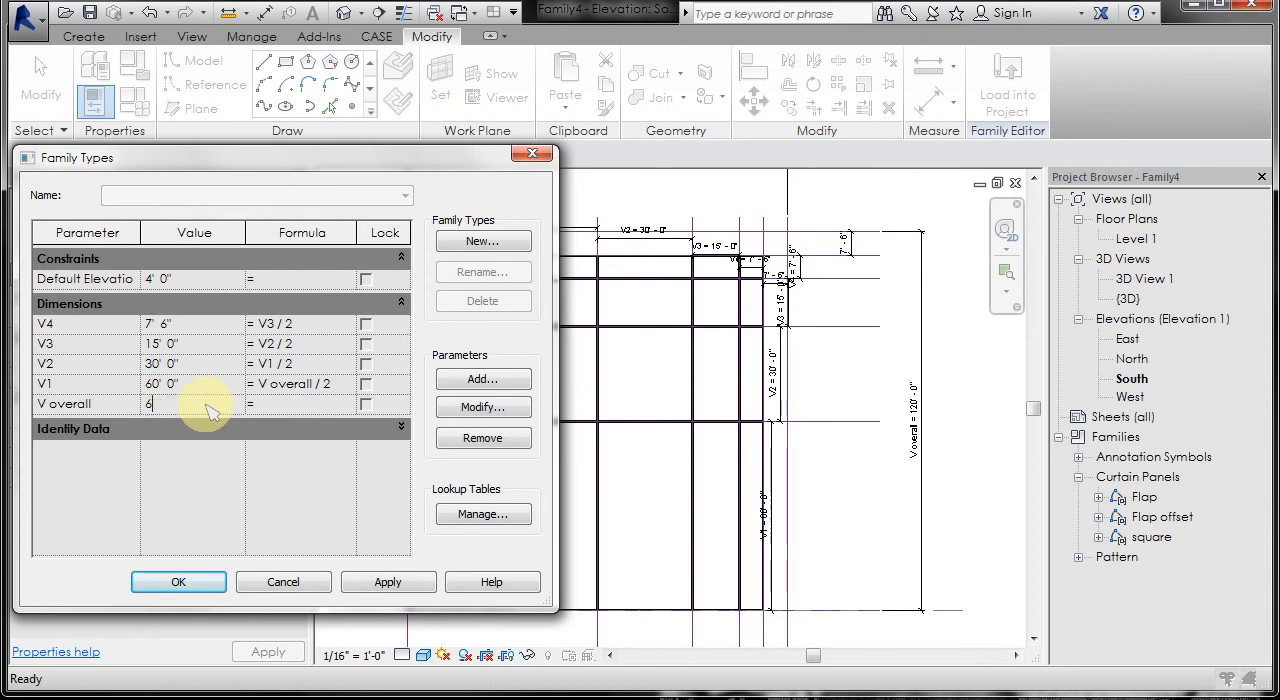
{"action": "type", "text": "0"}
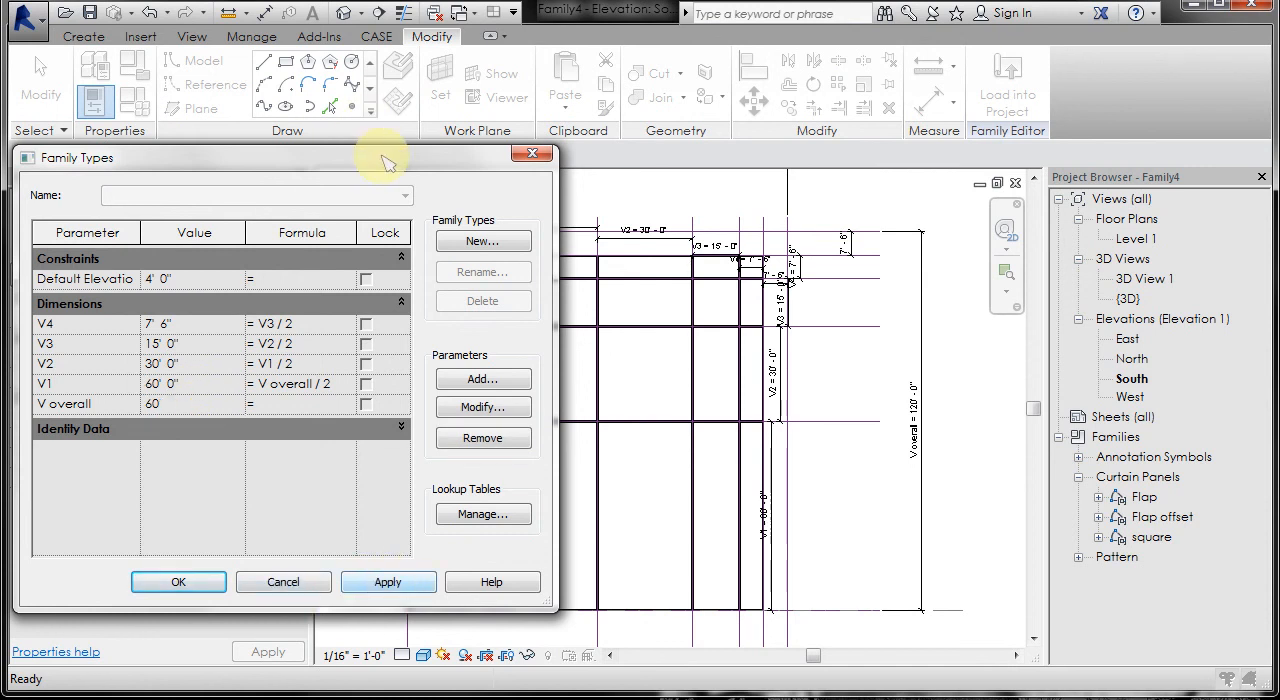
{"action": "left_click_drag", "start_coordinate": [388, 163], "coordinate": [1184, 189]}
{"action": "left_click", "coordinate": [1163, 606]}
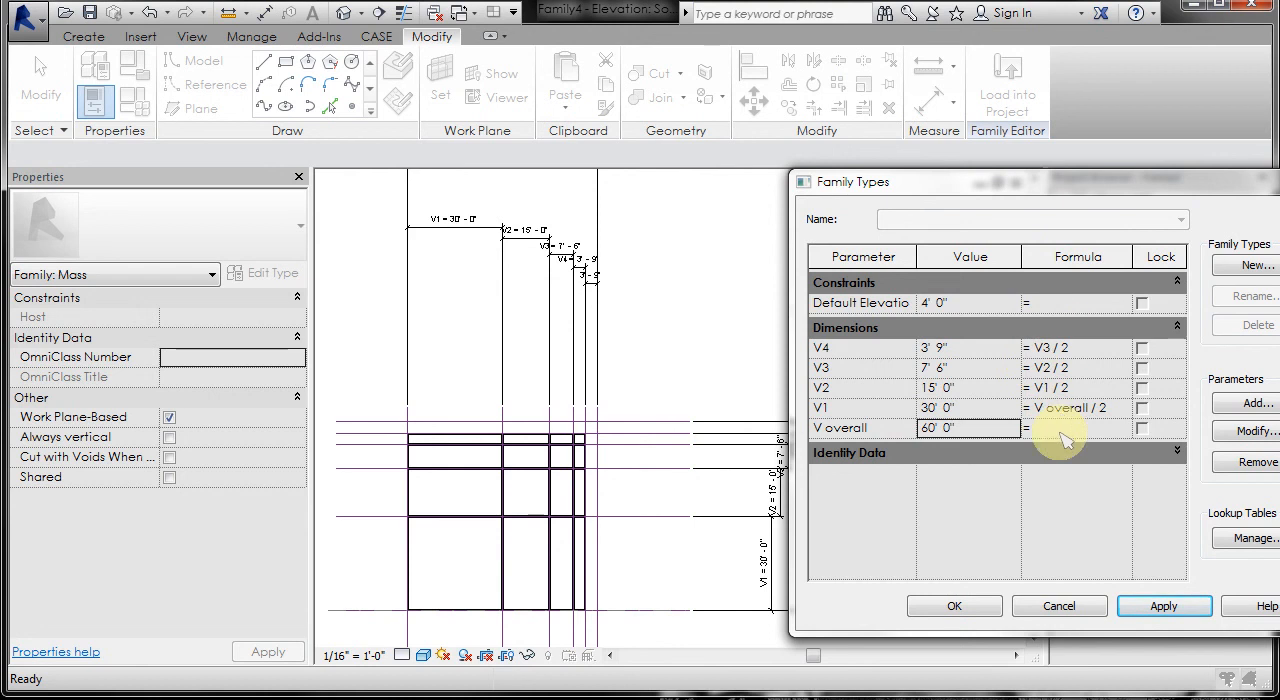
{"action": "left_click", "coordinate": [955, 606]}
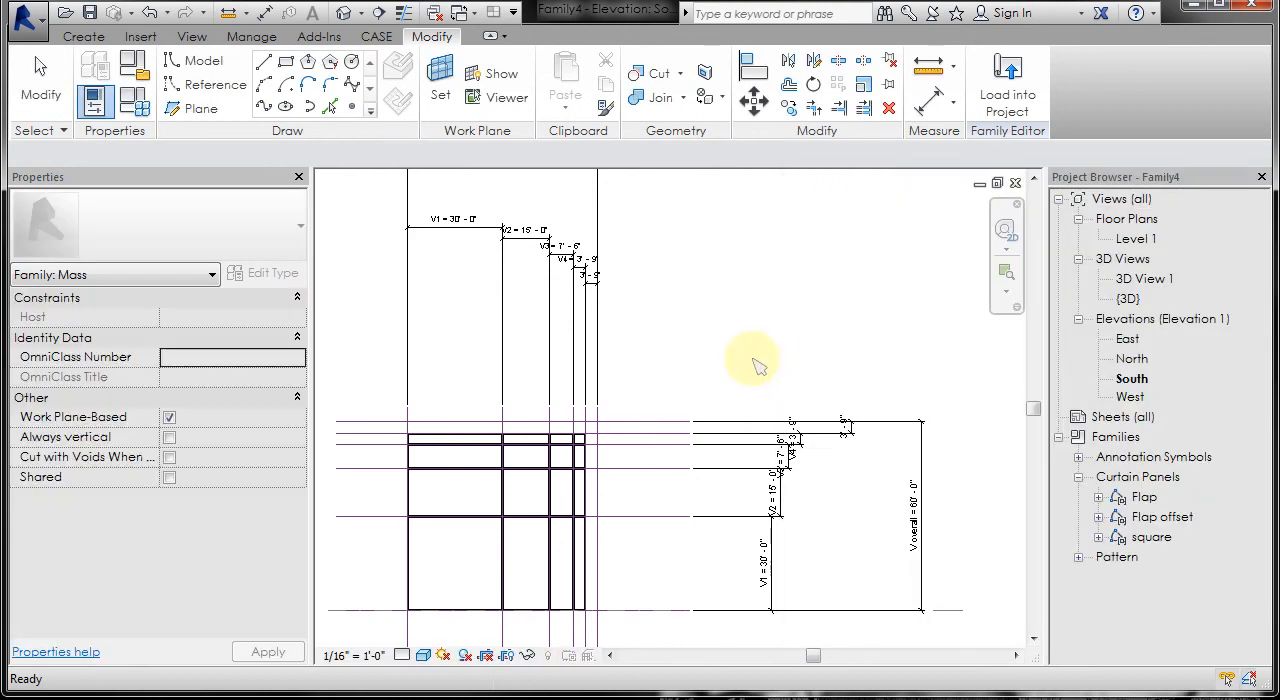